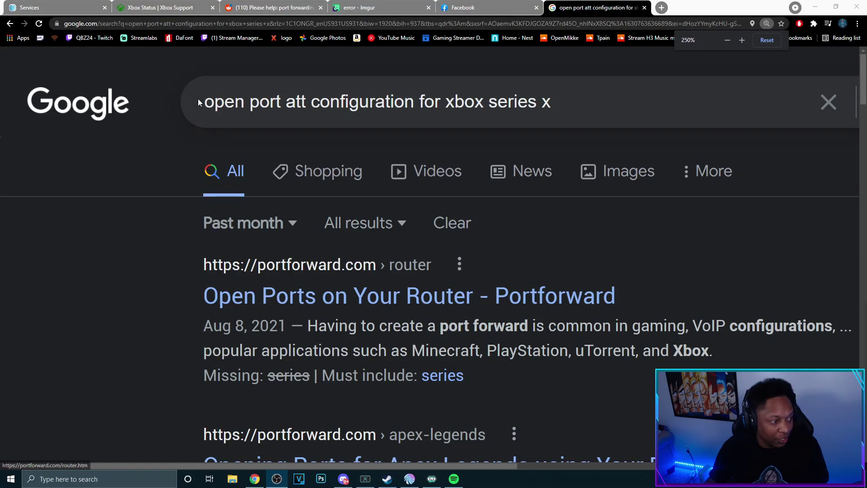
Step: Scroll the Google results down and zoom out to the answer listing Xbox network ports
{"action": "scroll", "coordinate": [569, 135], "scroll_direction": "down", "scroll_amount": 2}
{"action": "scroll", "coordinate": [571, 161], "scroll_direction": "down", "scroll_amount": 3}
{"action": "scroll", "coordinate": [539, 180], "scroll_direction": "down", "scroll_amount": 2}
{"action": "scroll", "coordinate": [430, 201], "scroll_direction": "down", "scroll_amount": 2}
{"action": "key", "text": "ctrl+minus"}
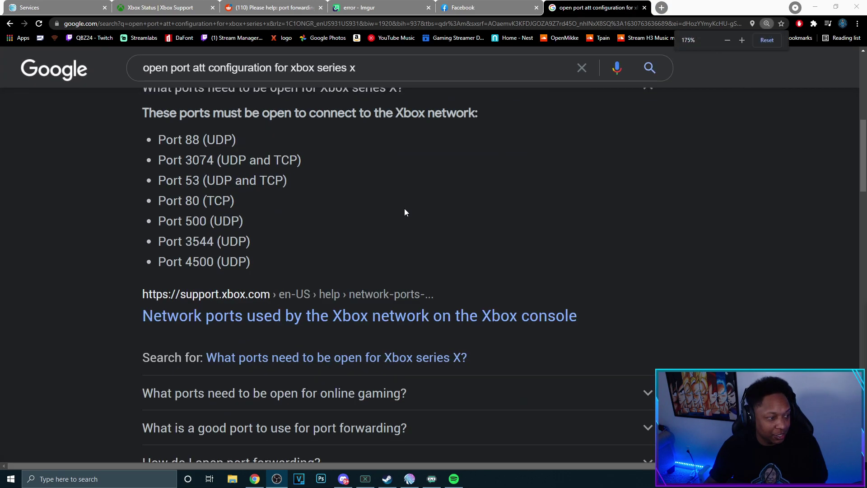
{"action": "scroll", "coordinate": [228, 163], "scroll_direction": "up", "scroll_amount": 1}
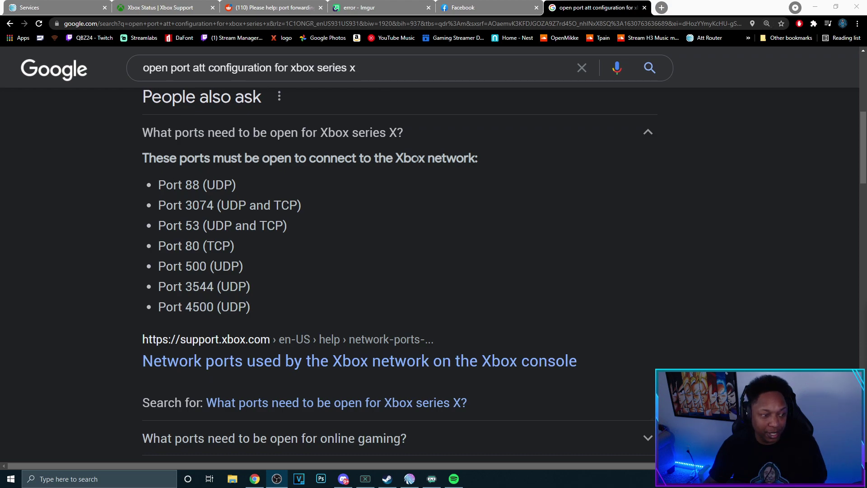
Step: Highlight the Port 88 (UDP), 3074 and 53 lines in the Xbox ports answer
{"action": "left_click_drag", "start_coordinate": [145, 180], "coordinate": [233, 181]}
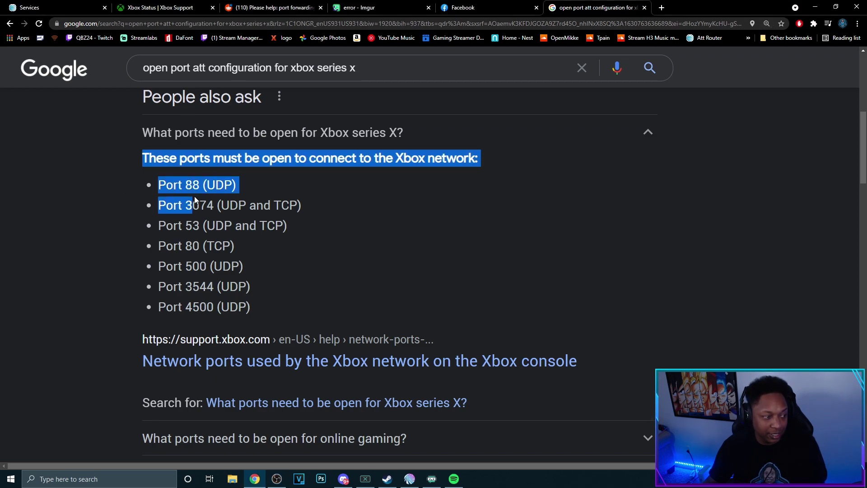
{"action": "left_click", "coordinate": [380, 199]}
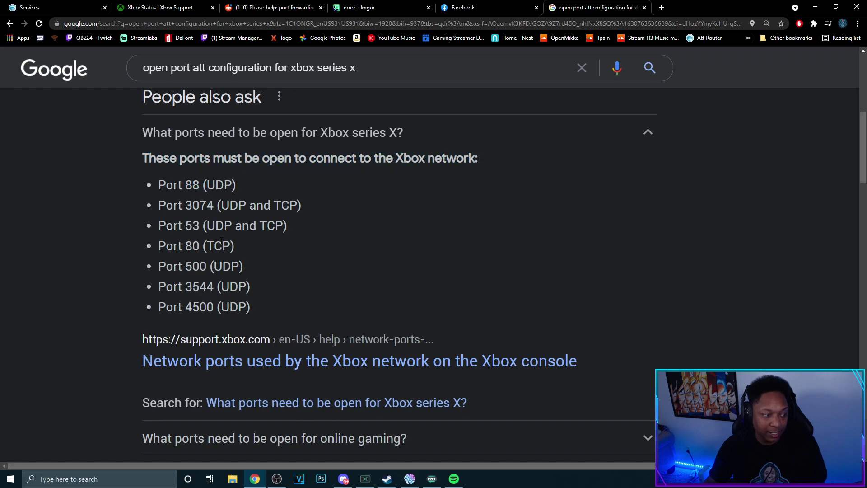
{"action": "left_click_drag", "start_coordinate": [142, 207], "coordinate": [235, 245]}
{"action": "left_click_drag", "start_coordinate": [166, 266], "coordinate": [199, 280]}
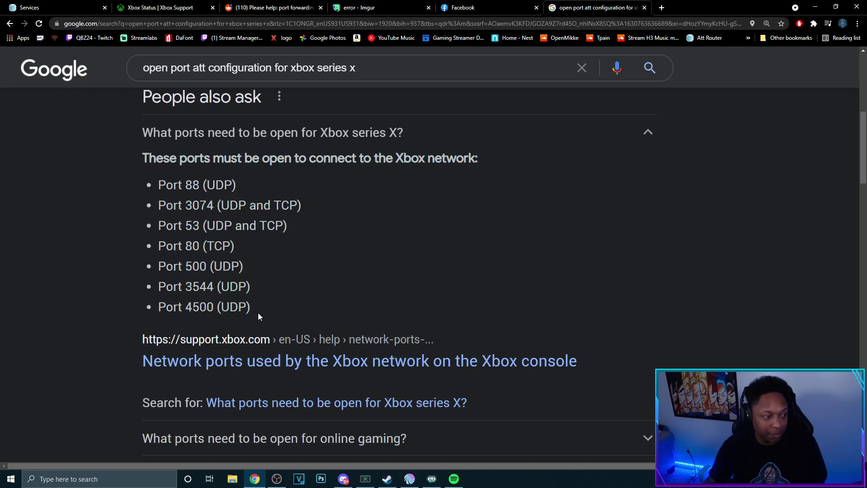
{"action": "mouse_move", "coordinate": [286, 315]}
{"action": "left_mouse_down"}
{"action": "mouse_move", "coordinate": [154, 231]}
{"action": "mouse_move", "coordinate": [166, 204]}
{"action": "mouse_move", "coordinate": [329, 221]}
{"action": "left_mouse_up"}
{"action": "left_click", "coordinate": [169, 218]}
{"action": "left_click_drag", "start_coordinate": [166, 267], "coordinate": [246, 275]}
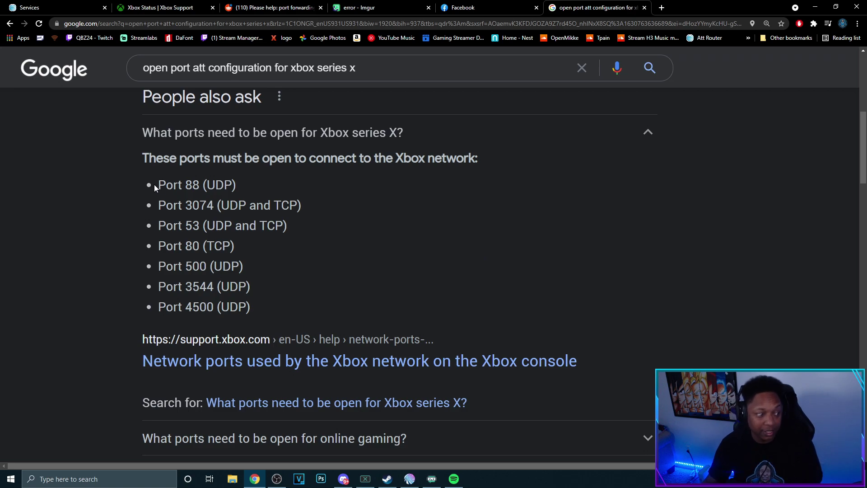
{"action": "left_click_drag", "start_coordinate": [155, 187], "coordinate": [249, 183]}
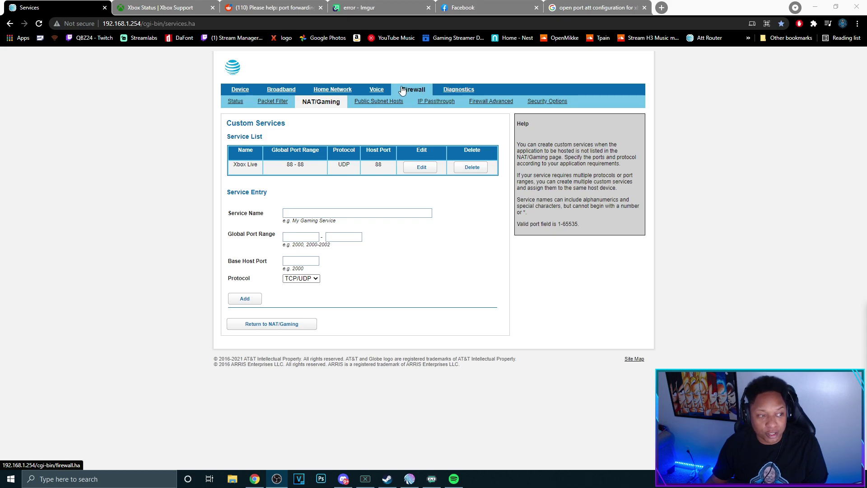
Step: Go to the router's Firewall settings, which brings up the device access code prompt
{"action": "left_click", "coordinate": [407, 89]}
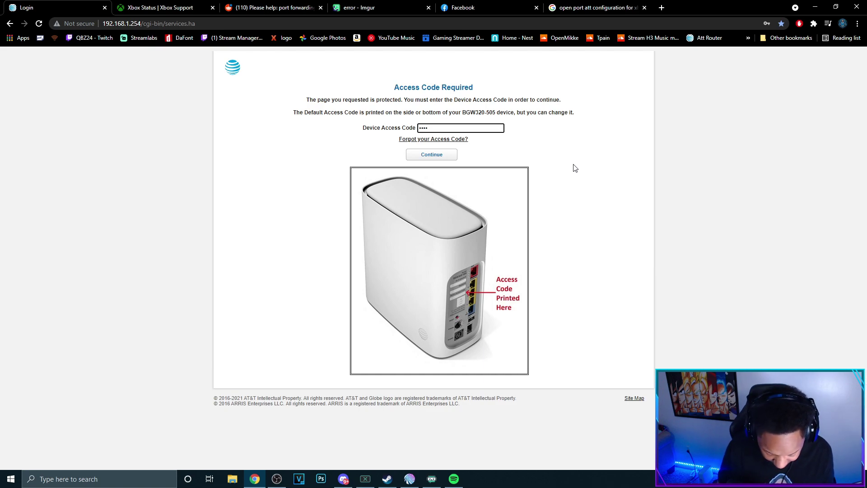
Step: Submit the access code and return through NAT/Gaming to the Custom Services page
{"action": "key", "text": "Return"}
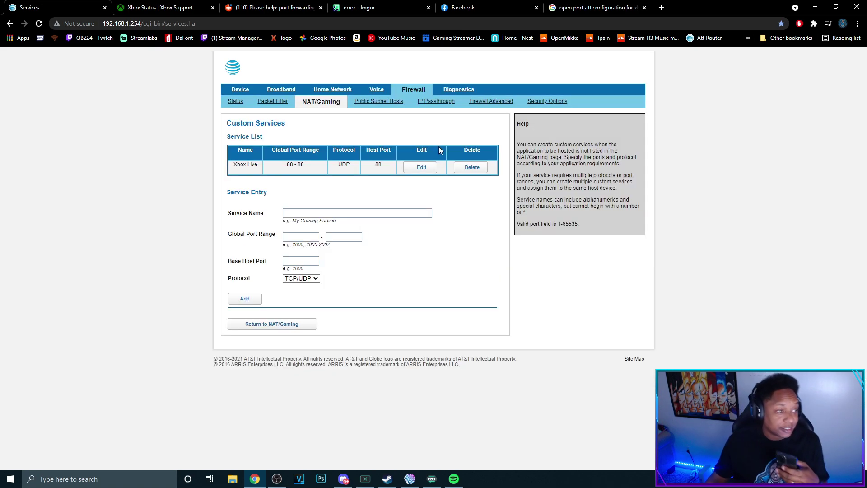
{"action": "left_click", "coordinate": [290, 329]}
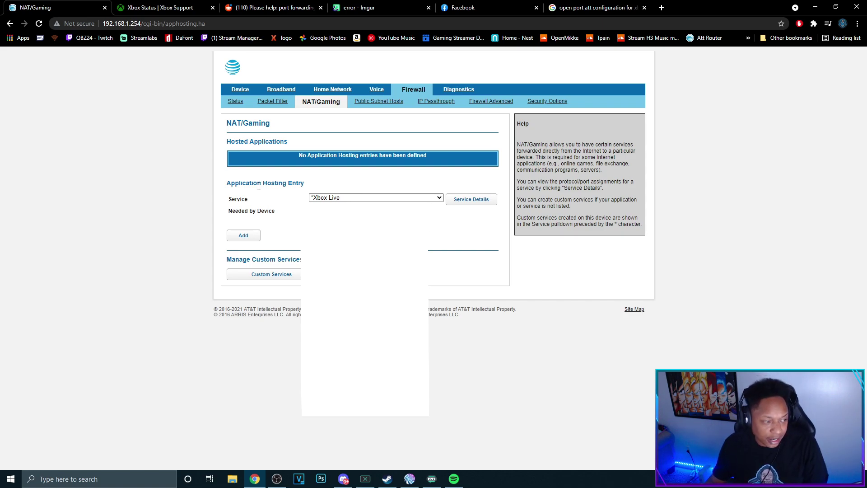
{"action": "left_click", "coordinate": [296, 275]}
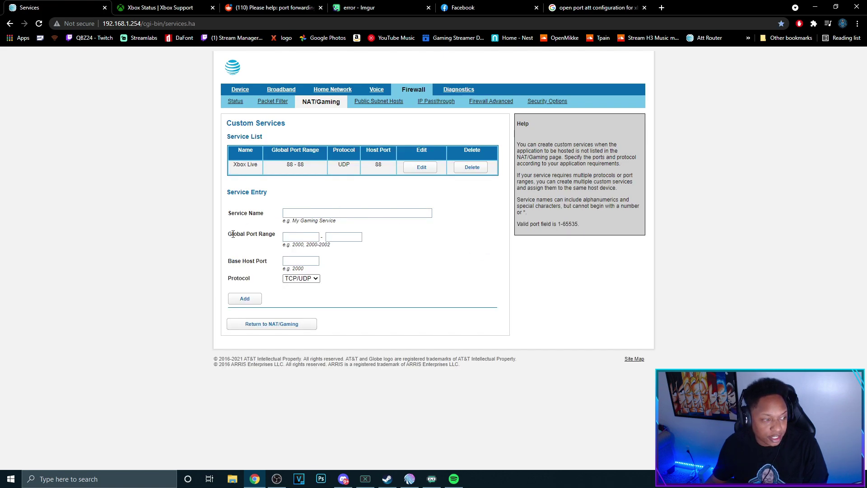
Step: Name the new custom service 'Xbox Live', checking the Google ports list along the way
{"action": "left_click", "coordinate": [328, 214]}
{"action": "key", "text": "Down"}
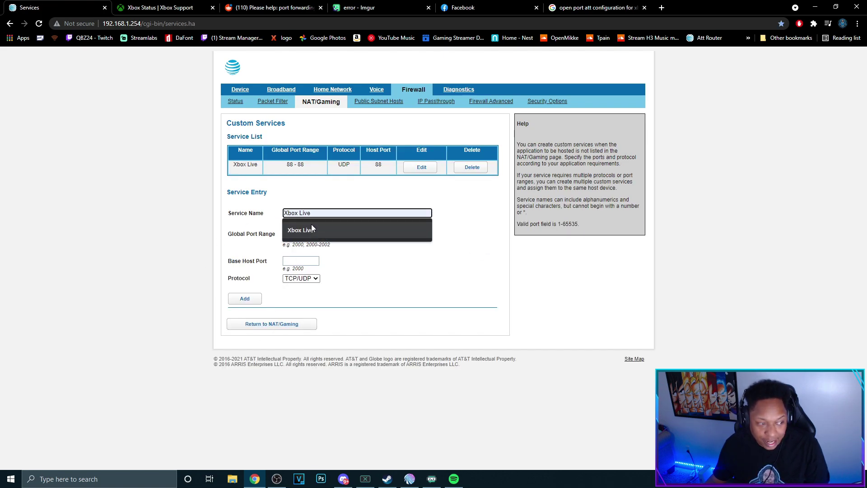
{"action": "key", "text": "Return"}
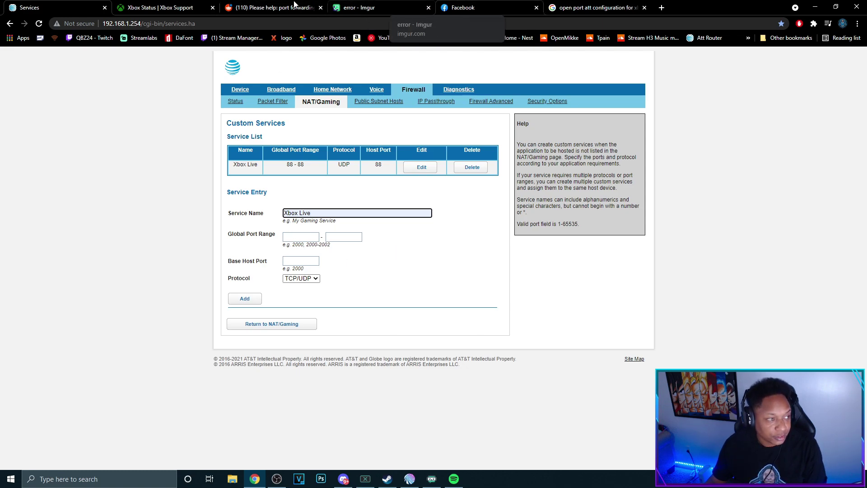
{"action": "left_click", "coordinate": [592, 7]}
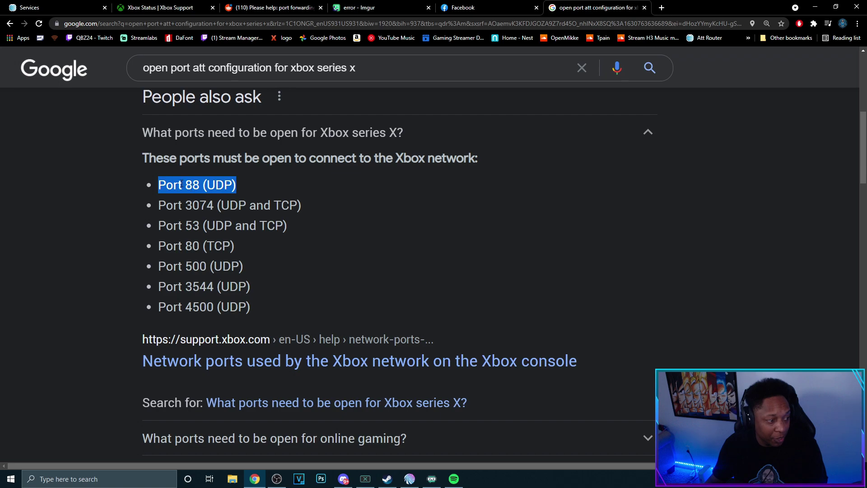
{"action": "left_click", "coordinate": [50, 7]}
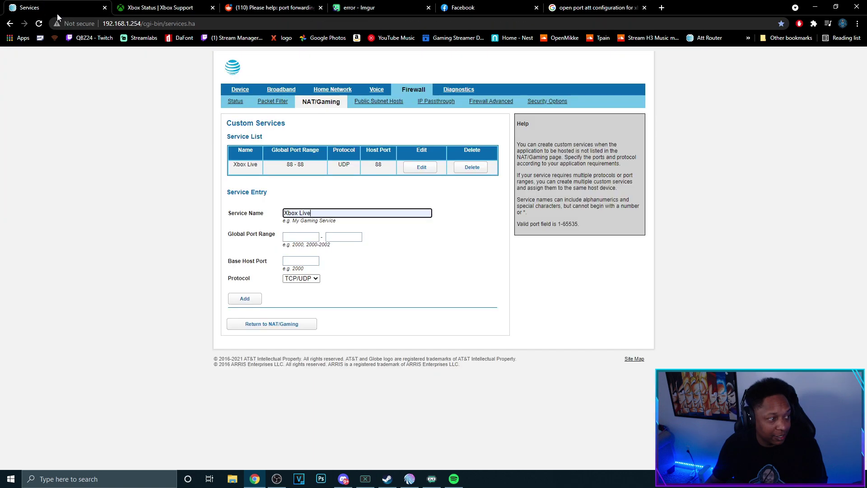
Step: Set starting port 88, leave the ending port empty, and choose UDP protocol
{"action": "left_click", "coordinate": [307, 238]}
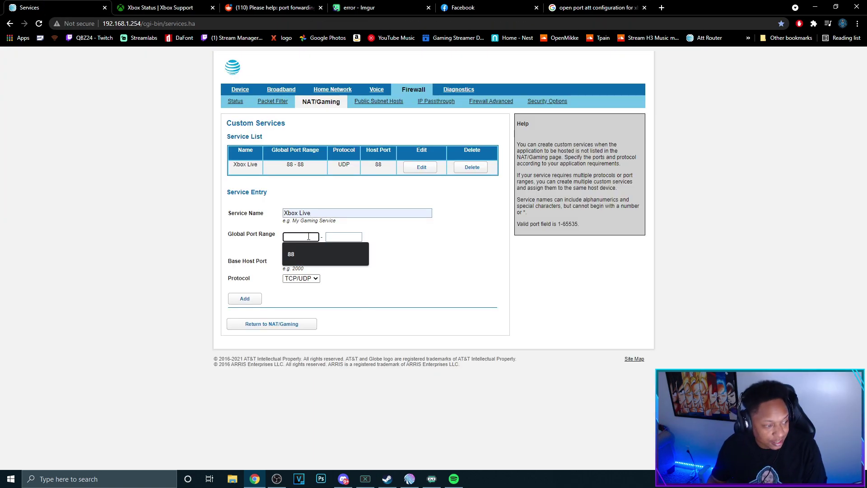
{"action": "key", "text": "Down"}
{"action": "key", "text": "Tab"}
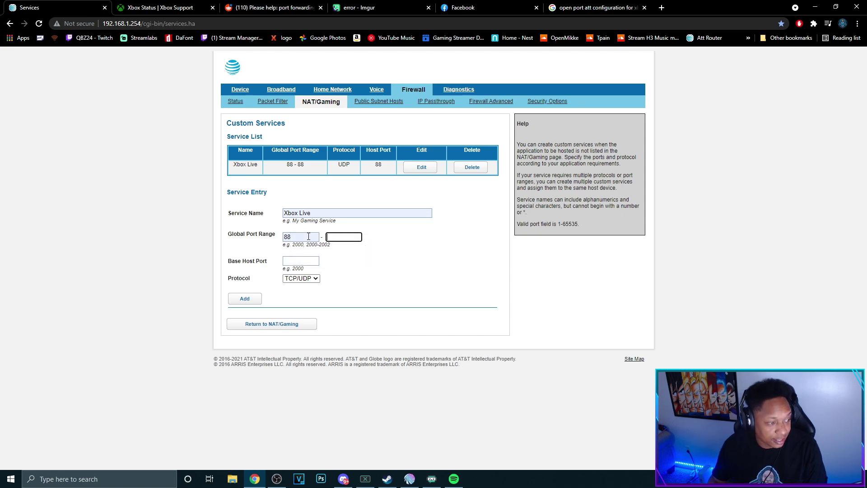
{"action": "type", "text": "88"}
{"action": "key", "text": "BackSpace"}
{"action": "key", "text": "BackSpace"}
{"action": "left_click", "coordinate": [339, 310]}
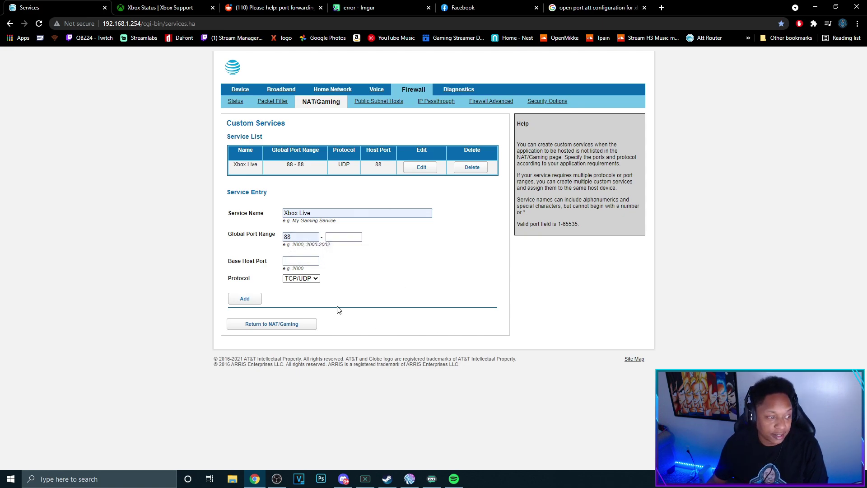
{"action": "left_click", "coordinate": [310, 279]}
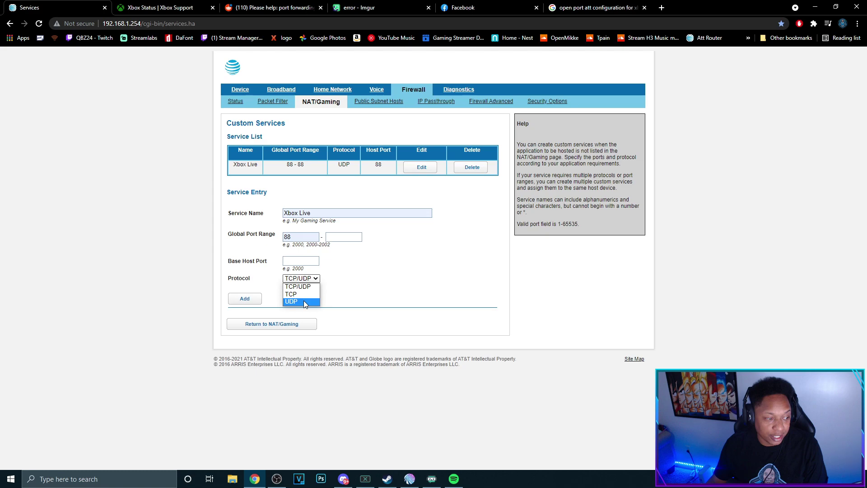
{"action": "left_click", "coordinate": [305, 302]}
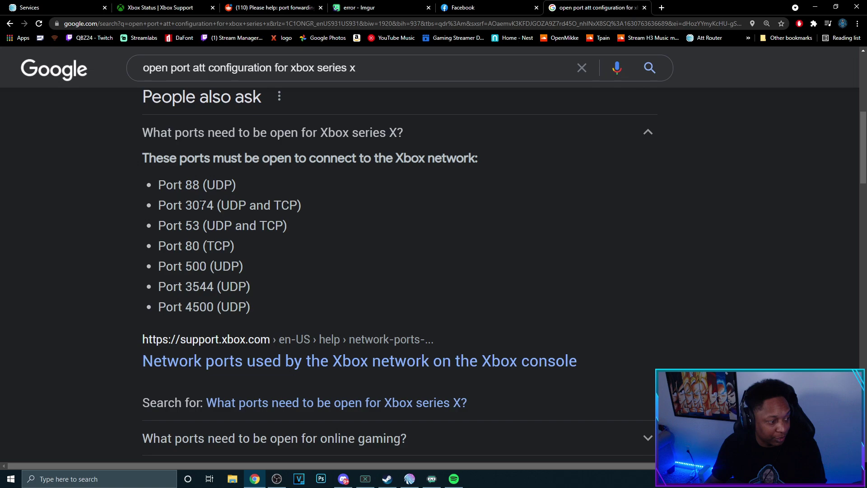
Step: Select port number 3074 in the Google Xbox ports list
{"action": "double_click", "coordinate": [203, 204]}
{"action": "key", "text": "ctrl+c"}
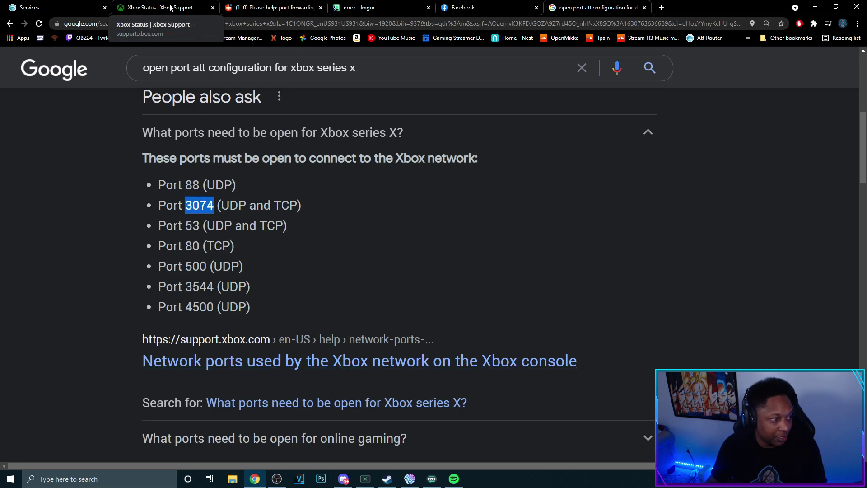
Step: Enter port range 3074-3074 with TCP/UDP protocol and try adding the entry
{"action": "left_click", "coordinate": [45, 7]}
{"action": "double_click", "coordinate": [315, 237]}
{"action": "key", "text": "ctrl+v"}
{"action": "left_click", "coordinate": [344, 238]}
{"action": "key", "text": "ctrl+v"}
{"action": "left_click", "coordinate": [301, 279]}
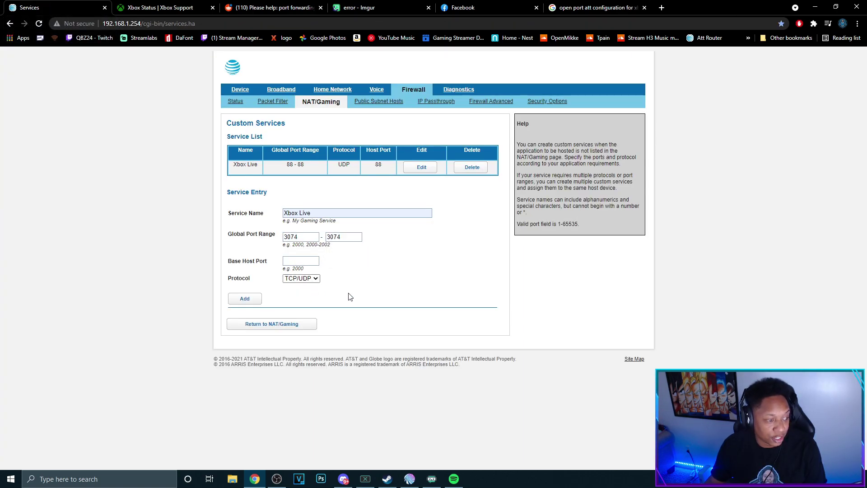
{"action": "left_click", "coordinate": [241, 299]}
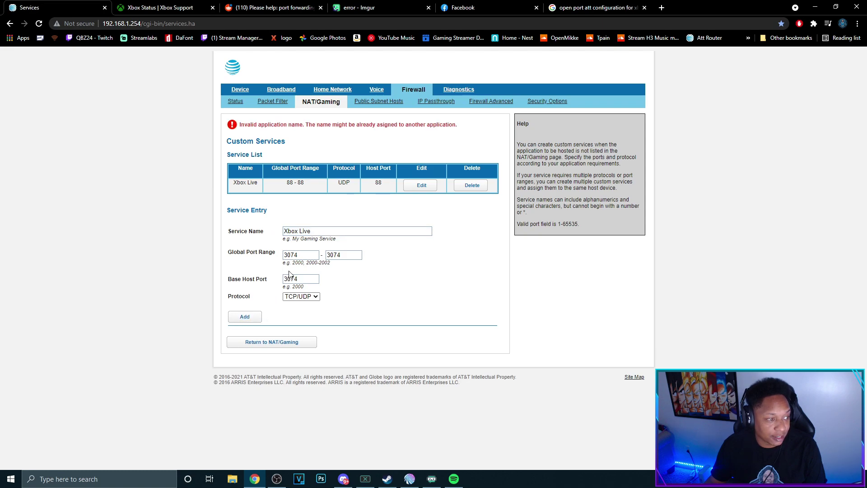
Step: Rename the service to 'Xbox Live Two' and add the port 3074 entry
{"action": "left_click", "coordinate": [320, 231]}
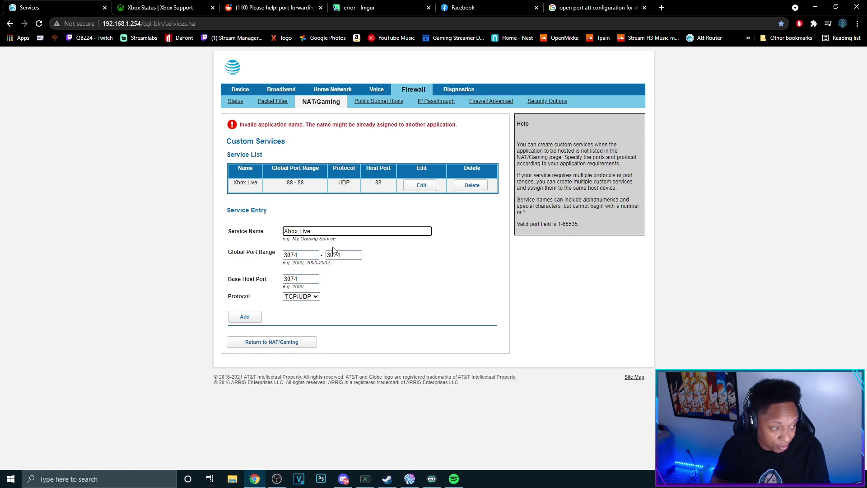
{"action": "type", "text": "c"}
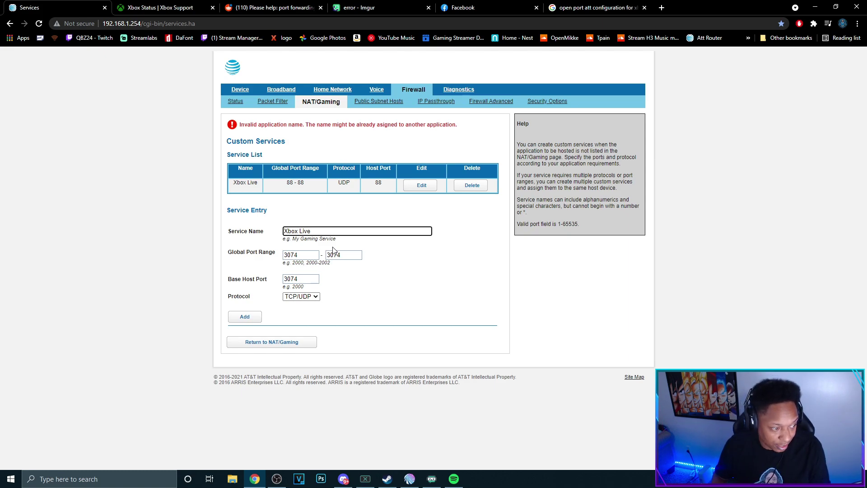
{"action": "key", "text": "BackSpace"}
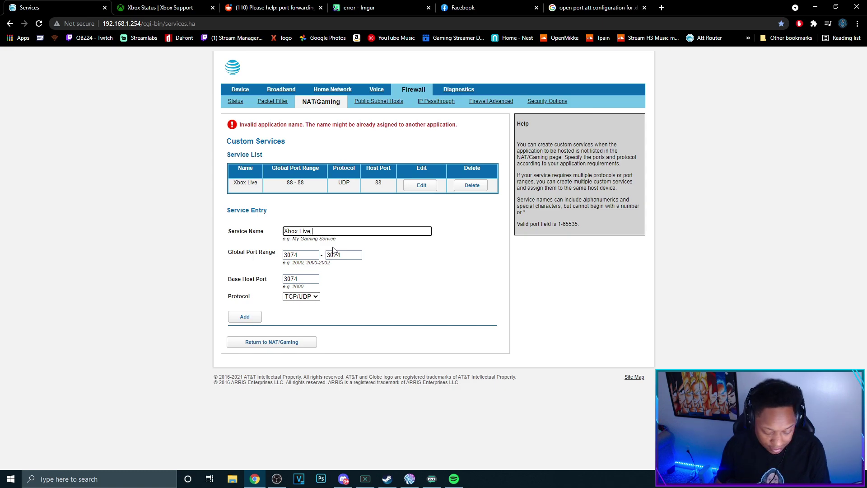
{"action": "type", "text": "Twlo"}
{"action": "key", "text": "BackSpace"}
{"action": "key", "text": "BackSpace"}
{"action": "type", "text": "o"}
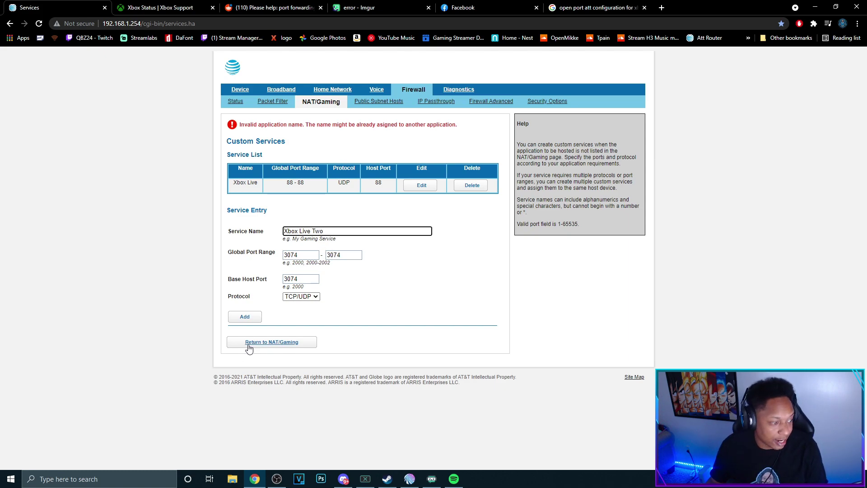
{"action": "left_click", "coordinate": [256, 311]}
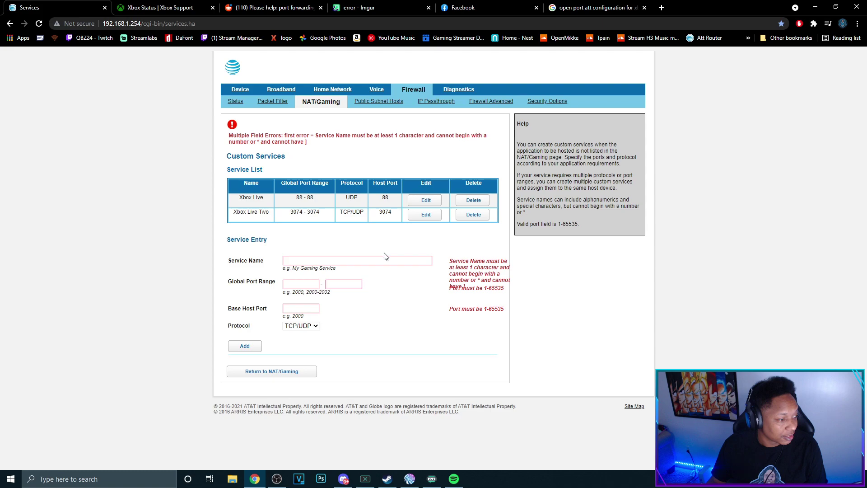
{"action": "left_click", "coordinate": [597, 7]}
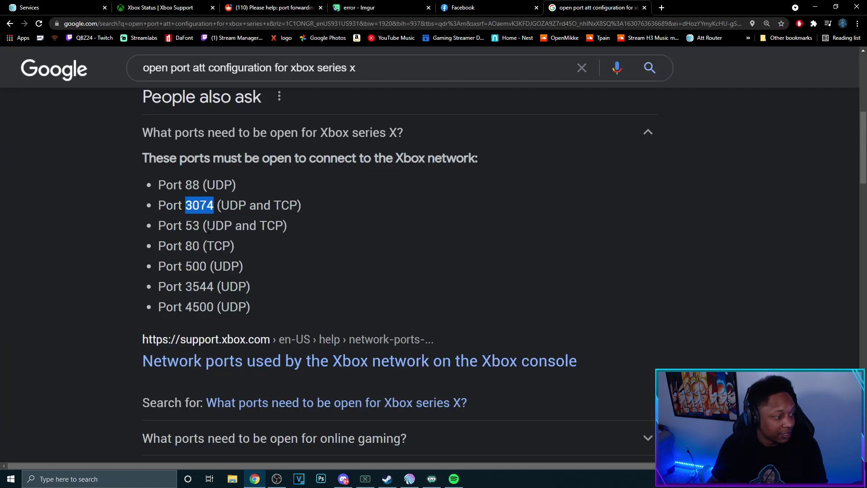
Step: Name a new custom service 'Xbox Three', checking the Google ports list
{"action": "left_click", "coordinate": [55, 6]}
{"action": "left_click", "coordinate": [308, 260]}
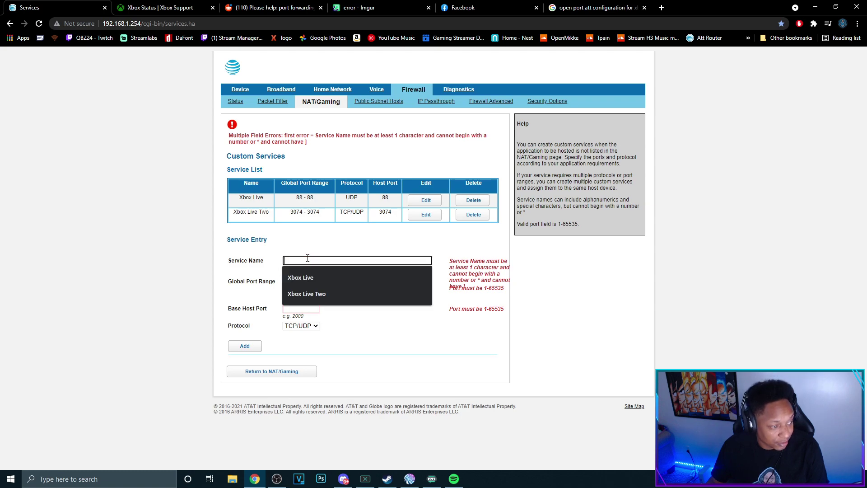
{"action": "type", "text": "Port"}
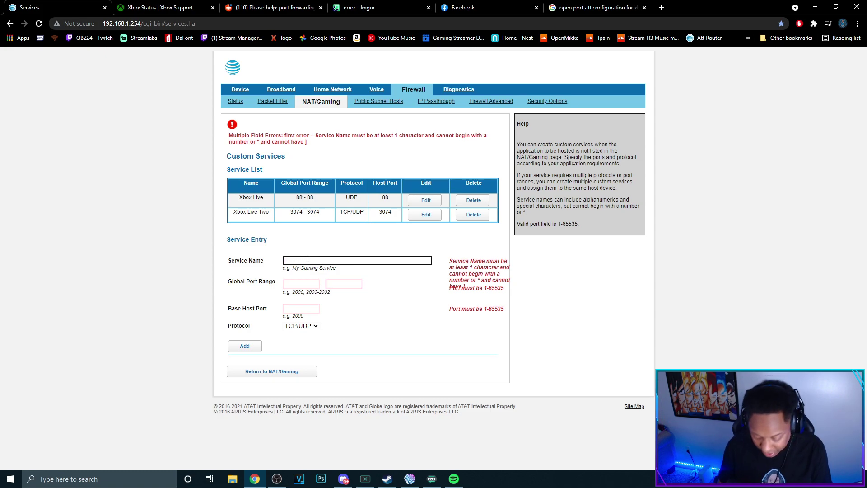
{"action": "type", "text": "X"}
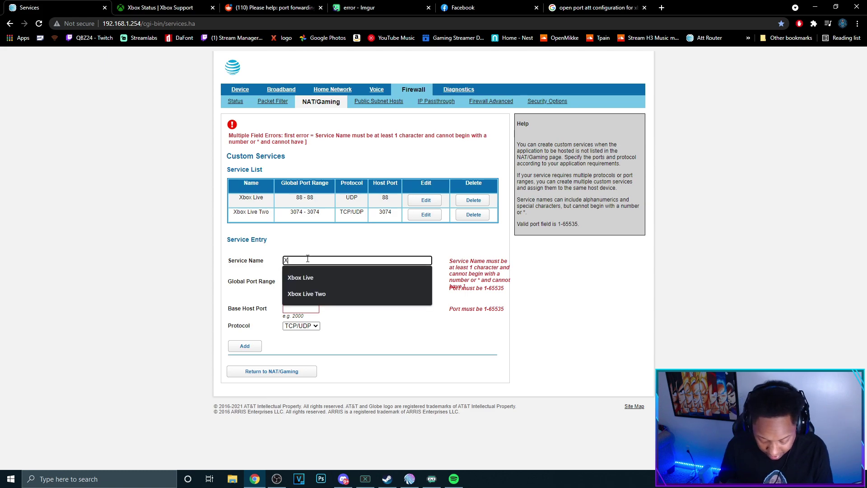
{"action": "type", "text": "box Three"}
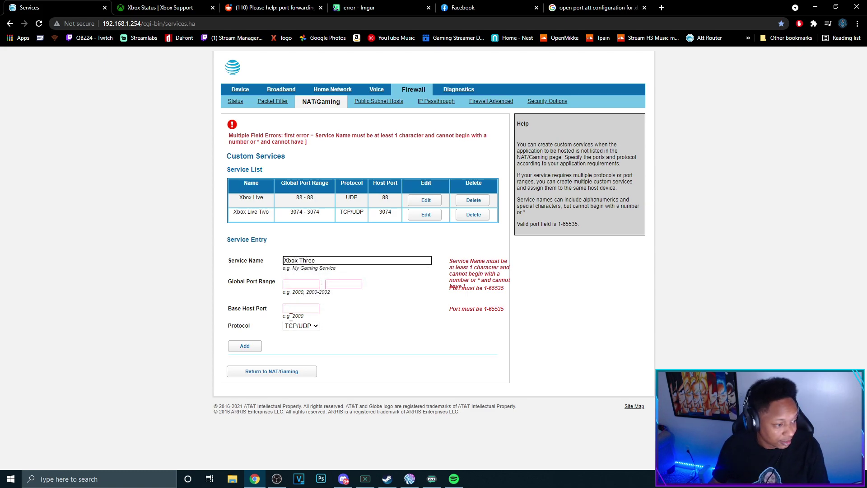
{"action": "left_click", "coordinate": [310, 286]}
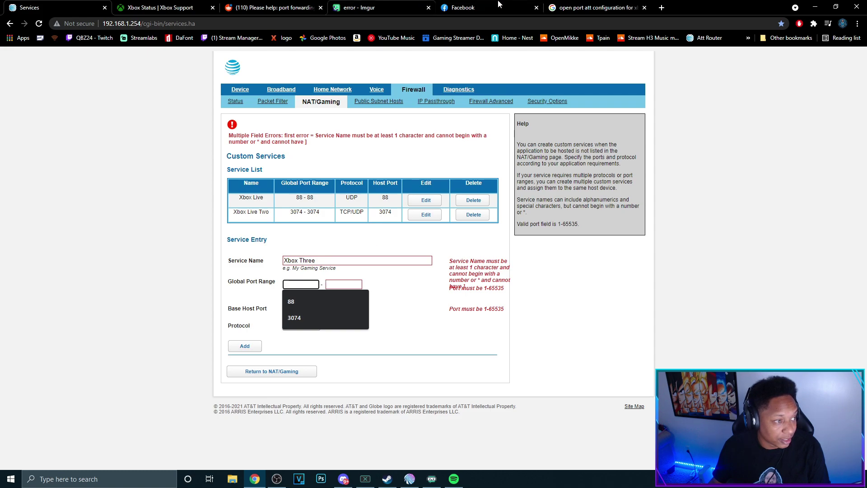
{"action": "left_click", "coordinate": [573, 5]}
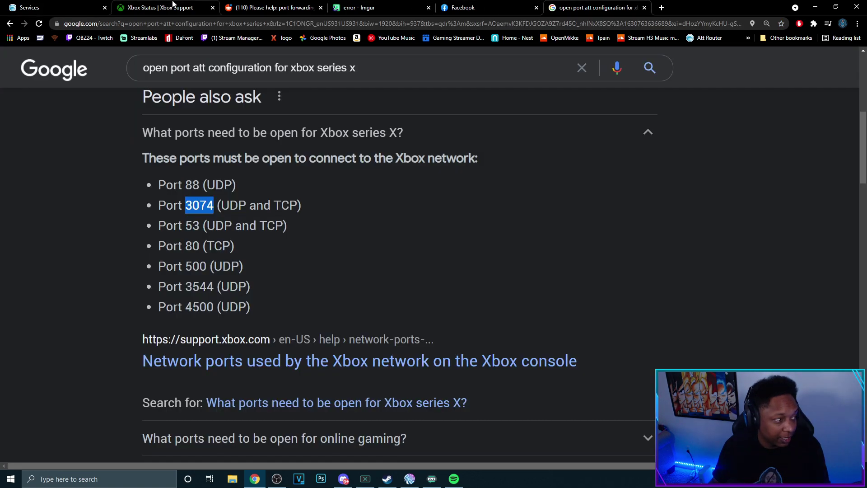
{"action": "left_click", "coordinate": [54, 7]}
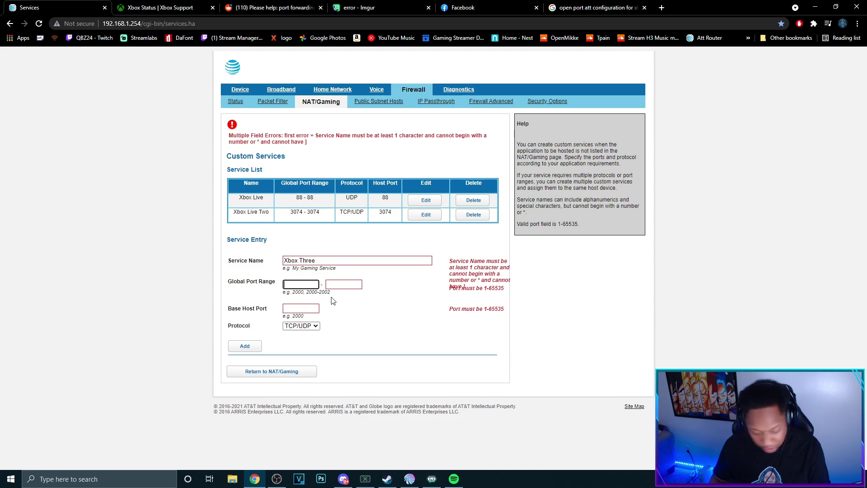
Step: Set port range 53-53 with TCP/UDP protocol and add the Xbox Three entry
{"action": "left_click", "coordinate": [315, 285]}
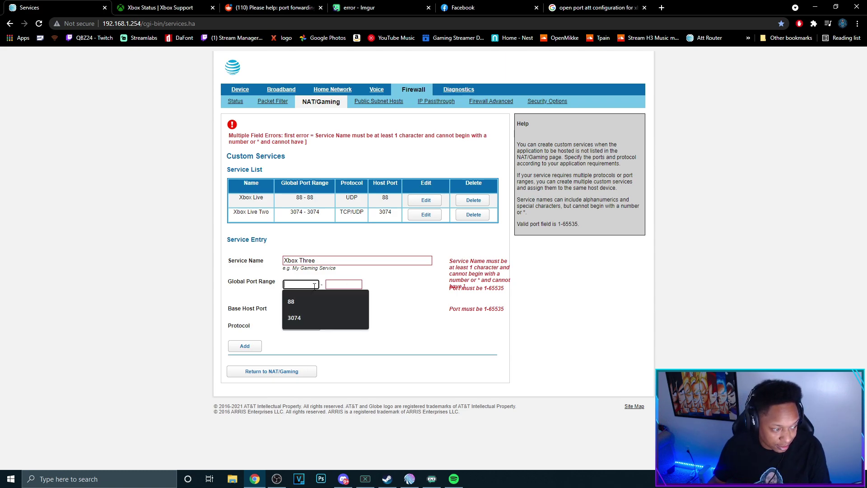
{"action": "key", "text": "Down"}
{"action": "key", "text": "Down"}
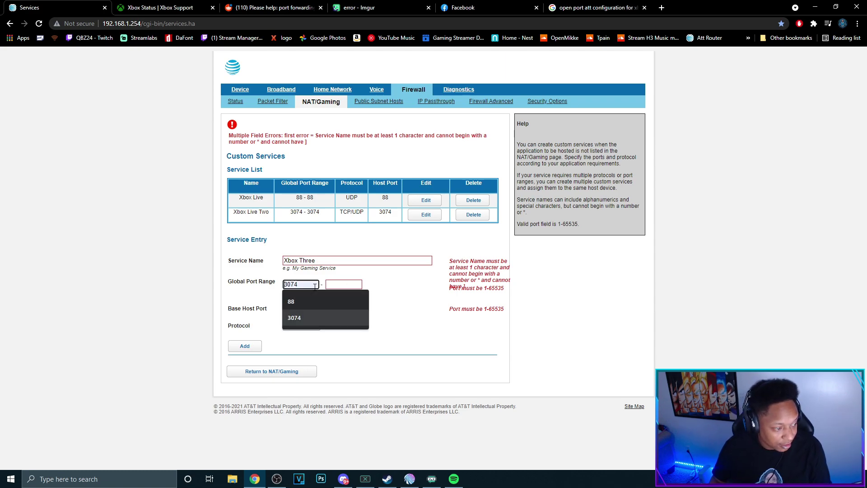
{"action": "type", "text": "53"}
{"action": "key", "text": "Tab"}
{"action": "type", "text": "5"}
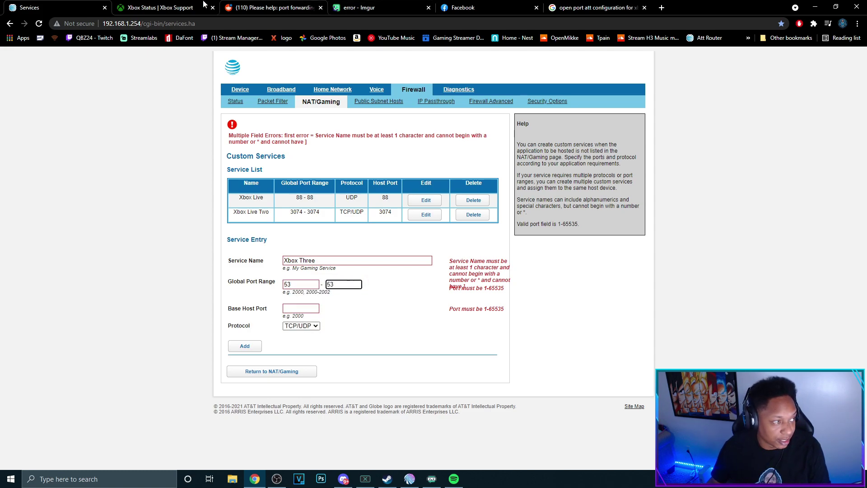
{"action": "left_click", "coordinate": [585, 8]}
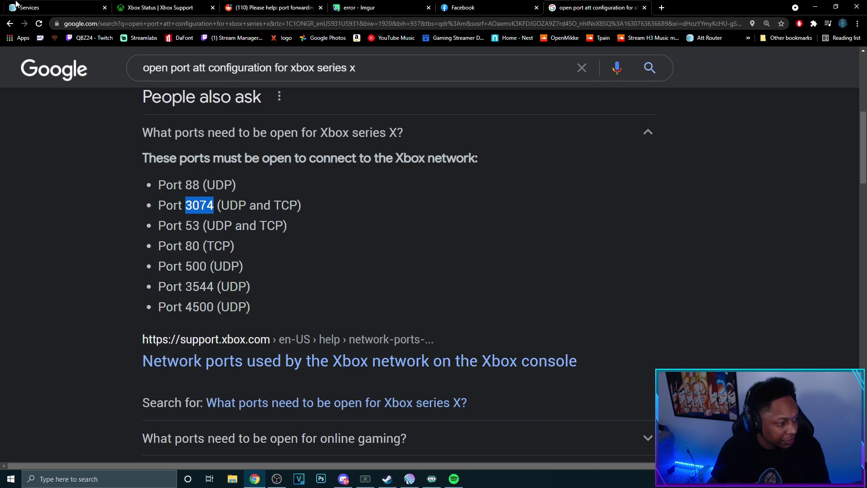
{"action": "left_click", "coordinate": [59, 8]}
{"action": "left_click", "coordinate": [317, 327]}
{"action": "left_click", "coordinate": [252, 348]}
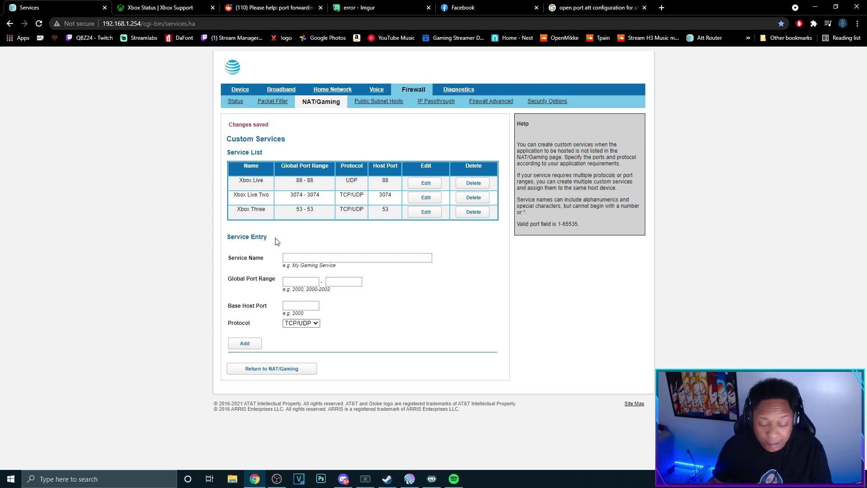
Step: Review the Xbox ports list in Google, then go back to the router's Custom Services list
{"action": "left_click", "coordinate": [591, 8]}
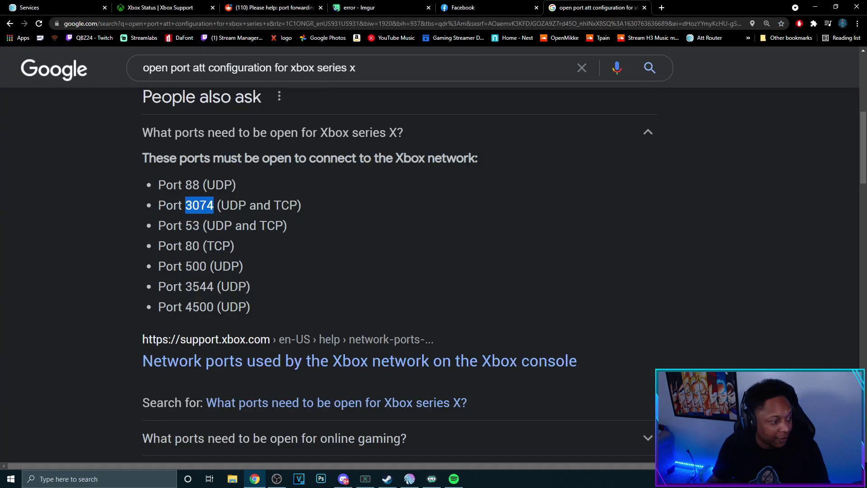
{"action": "scroll", "coordinate": [435, 286], "scroll_direction": "down", "scroll_amount": 1}
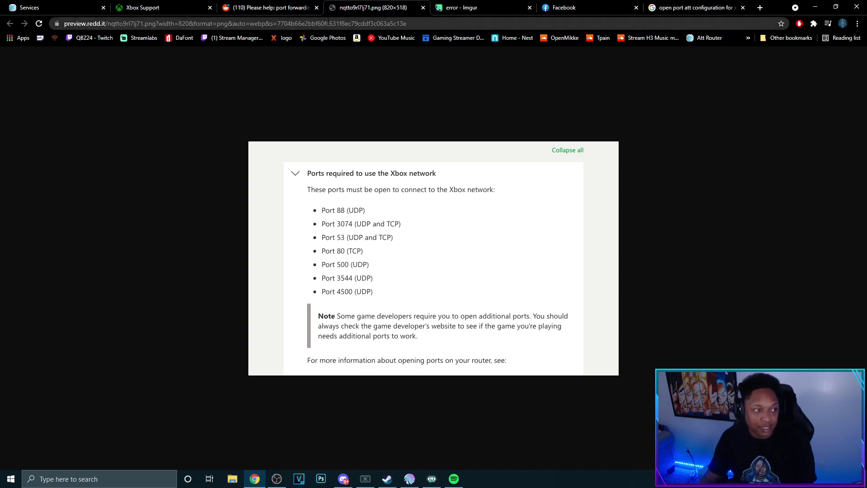
{"action": "left_click", "coordinate": [54, 7]}
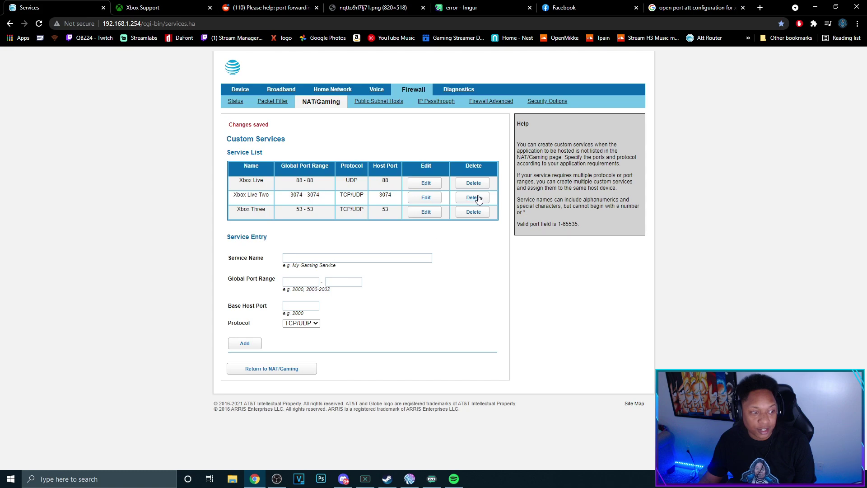